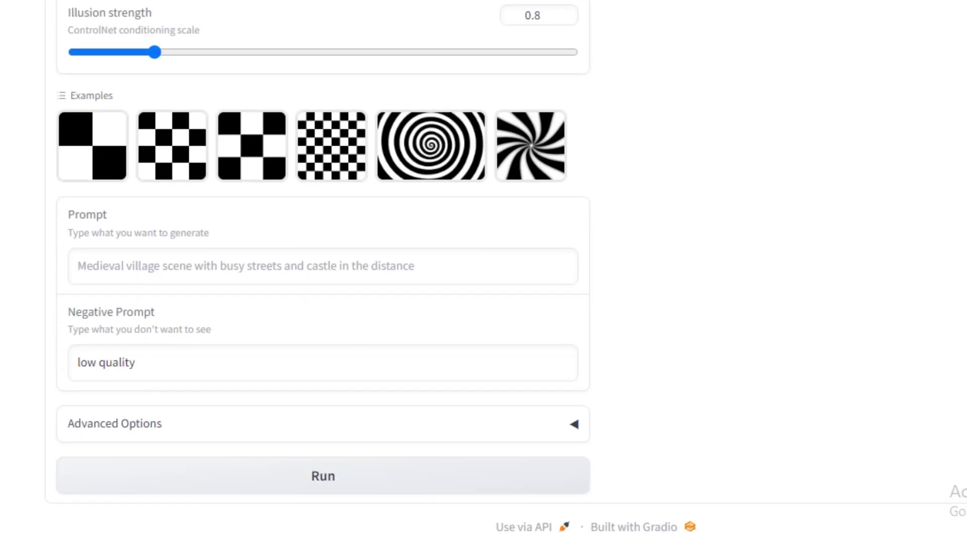
# Step: Start a jungle prompt ('jung') in the Illusion Diffusion HQ Prompt field
pyautogui.click(101, 244)
pyautogui.write('jung')
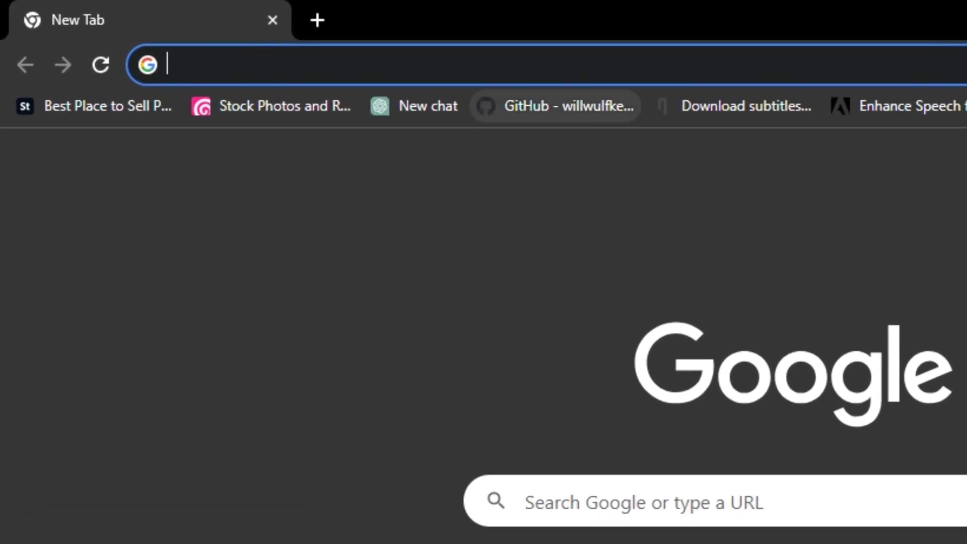
# Step: Search Google for 'hugging face'
pyautogui.write('huu')
pyautogui.press('BackSpace')
pyautogui.write('gging')
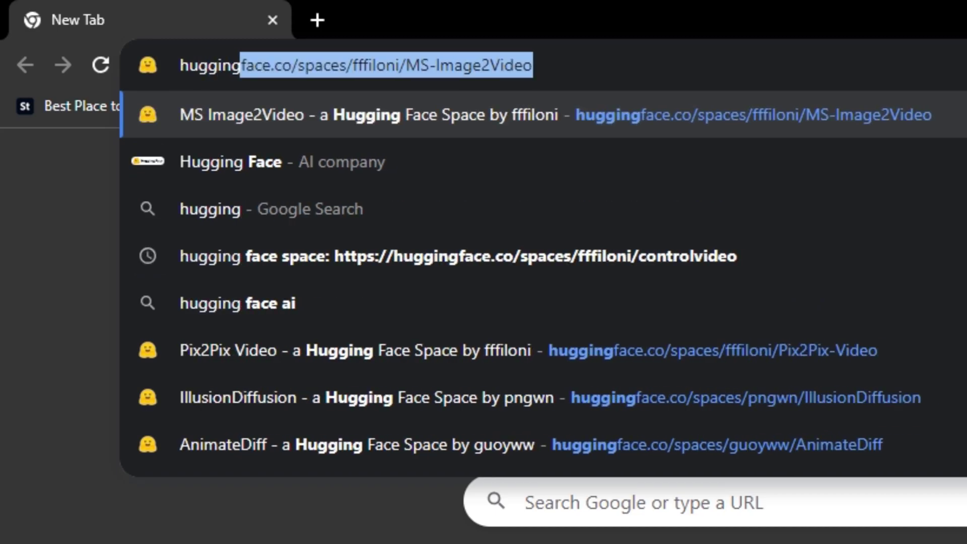
pyautogui.write(' face')
pyautogui.press('Return')
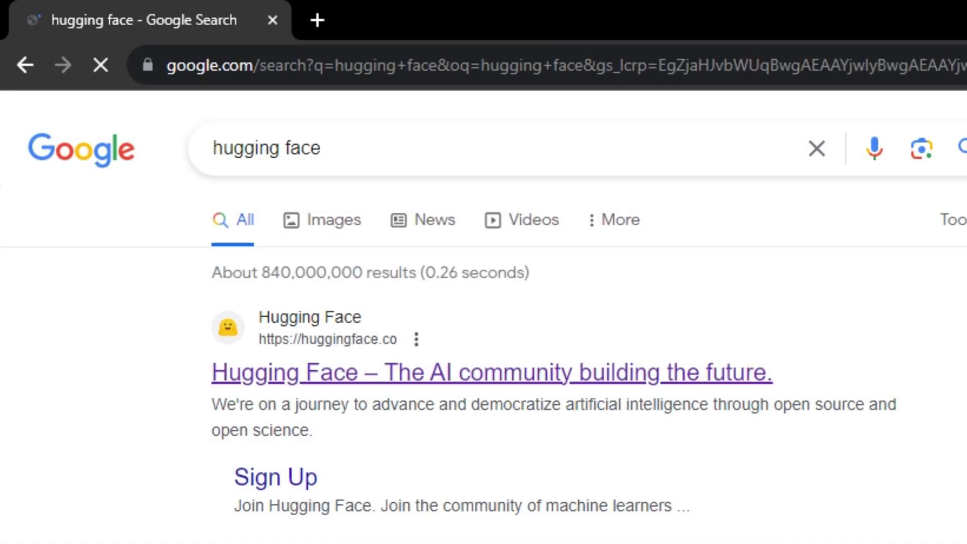
# Step: Open the Hugging Face result in a new tab and switch to it
pyautogui.rightClick(323, 363)
pyautogui.click(428, 377)
pyautogui.click(432, 20)
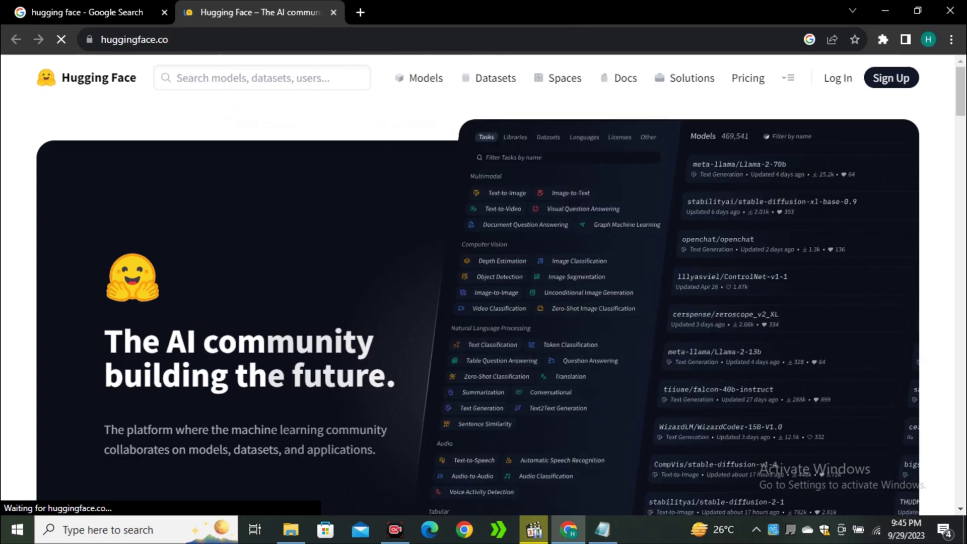
# Step: Search Hugging Face Spaces for 'illusion diffusion' and scroll through the result cards
pyautogui.scroll(-2, 484, 282)
pyautogui.scroll(-7, 483, 282)
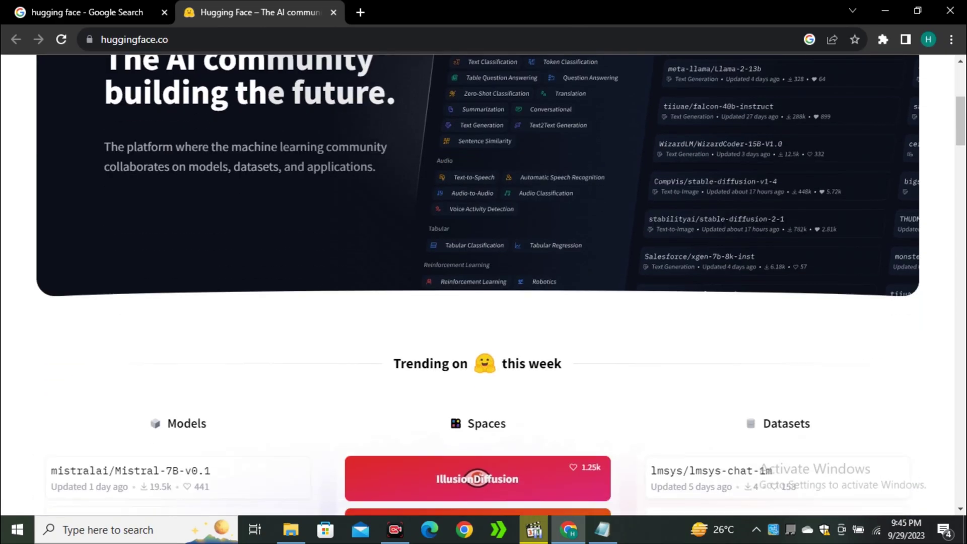
pyautogui.scroll(8, 483, 282)
pyautogui.scroll(1, 484, 282)
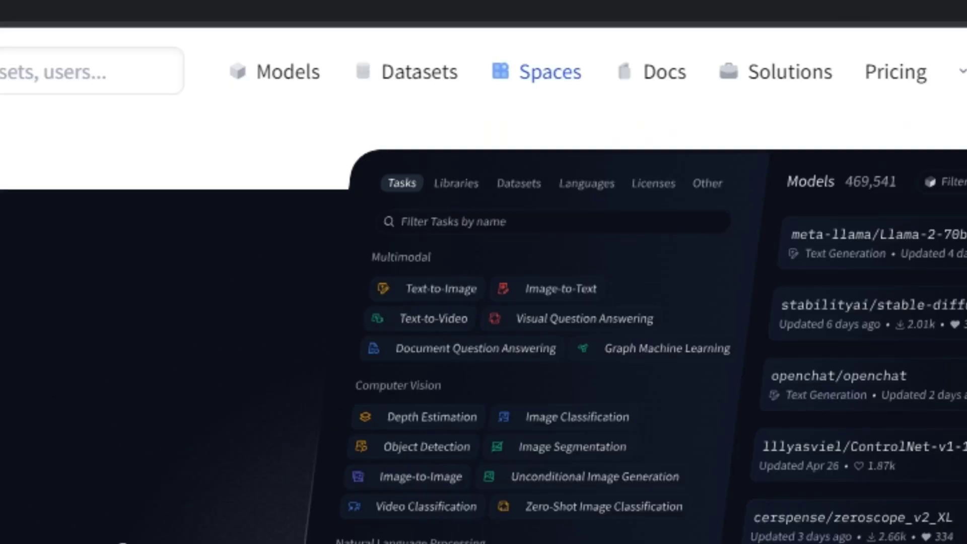
pyautogui.click(538, 71)
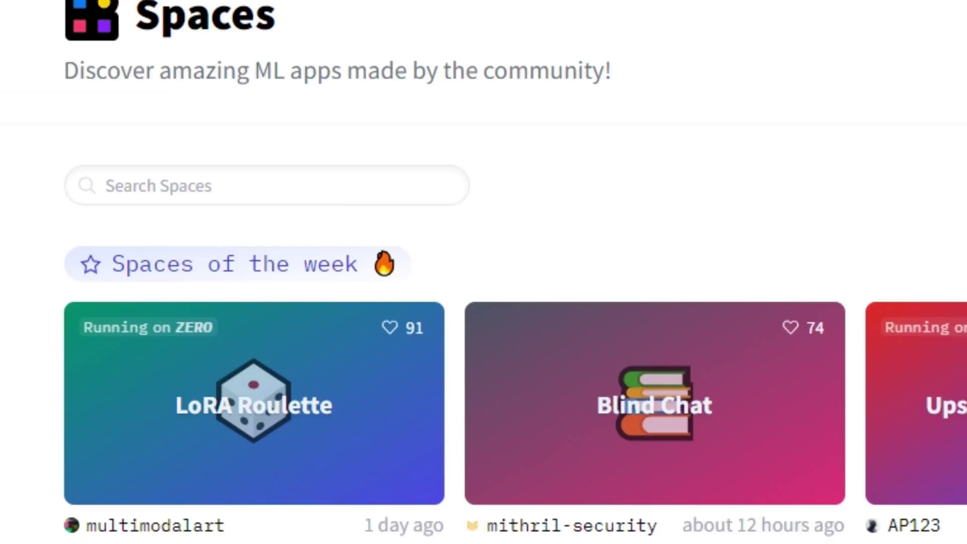
pyautogui.click(267, 185)
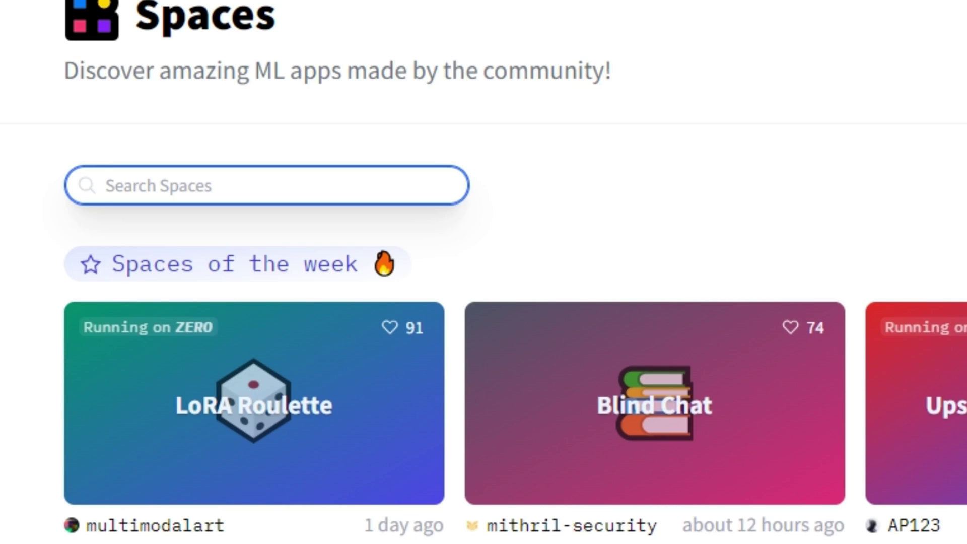
pyautogui.write('illusion diffusion')
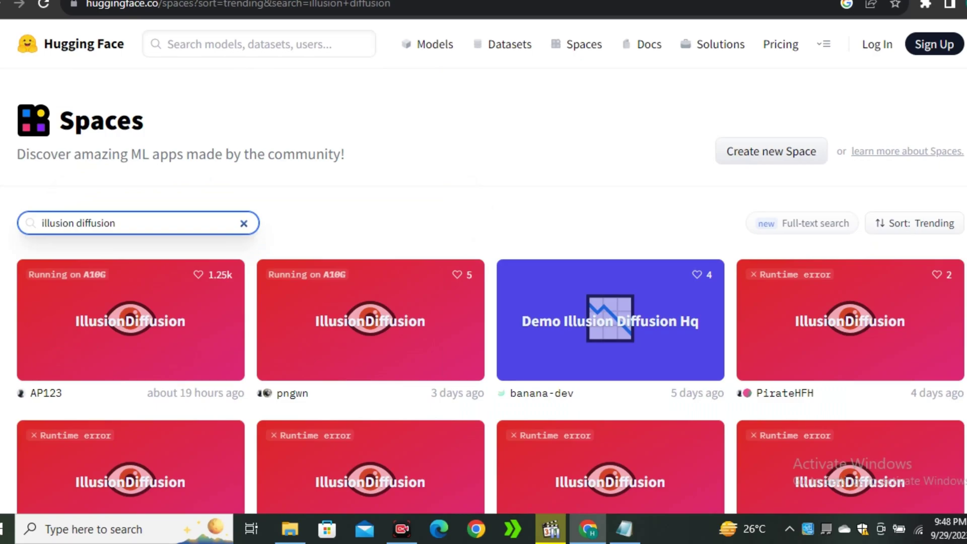
pyautogui.scroll(-5, 483, 272)
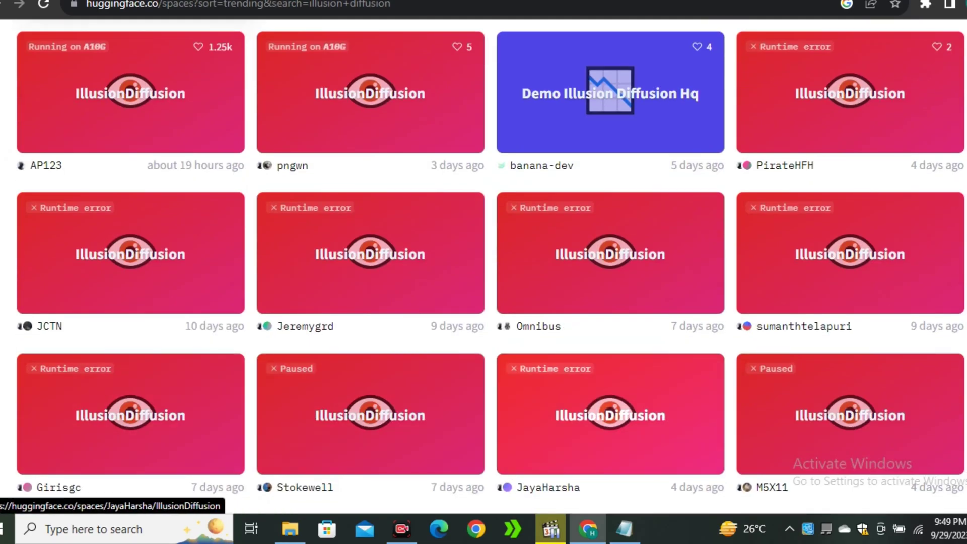
pyautogui.scroll(-12, 479, 365)
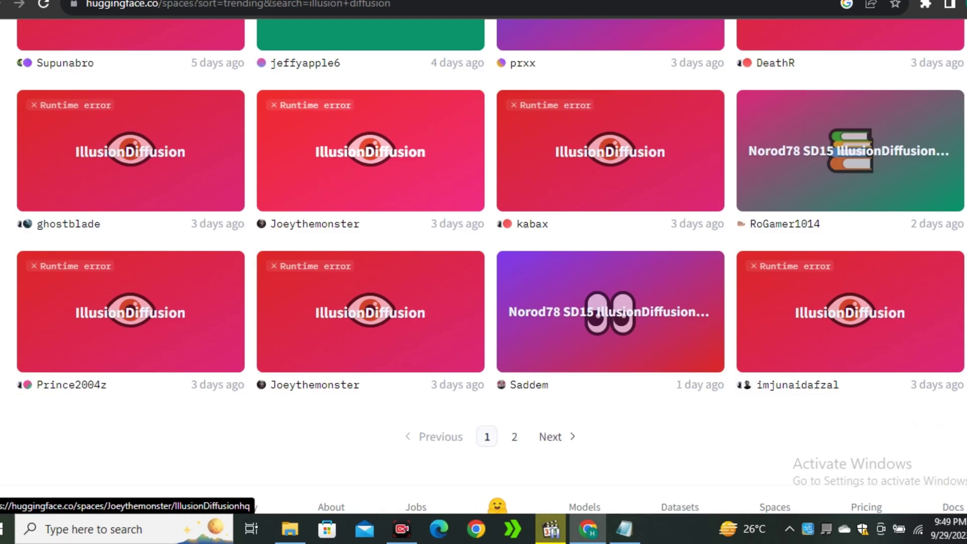
pyautogui.scroll(15, 473, 365)
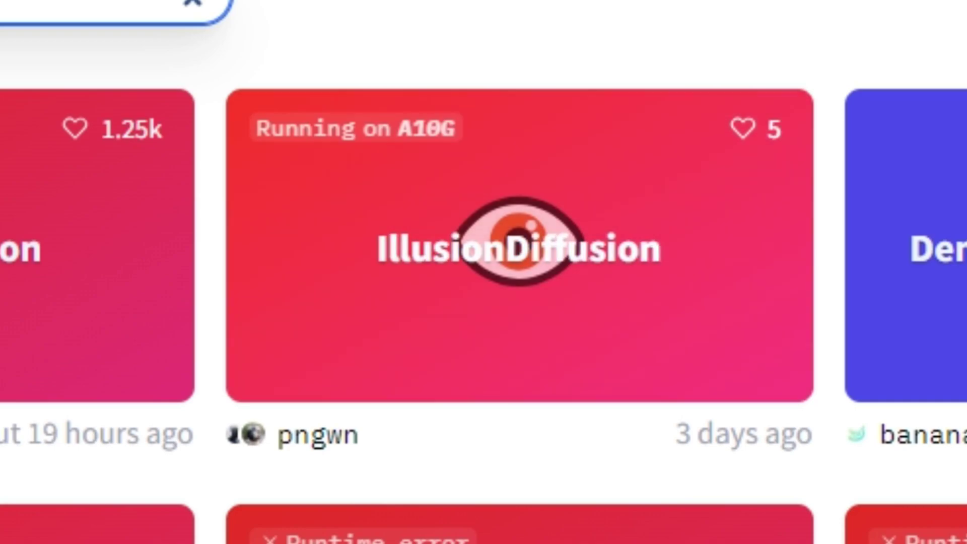
# Step: Open the running IllusionDiffusion Space in a new tab and look over its prompt form
pyautogui.rightClick(544, 212)
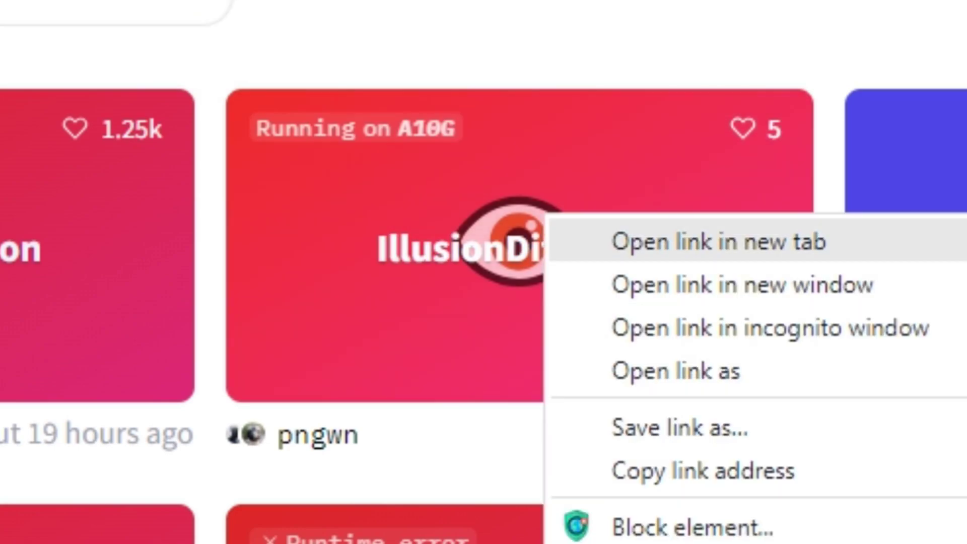
pyautogui.click(645, 242)
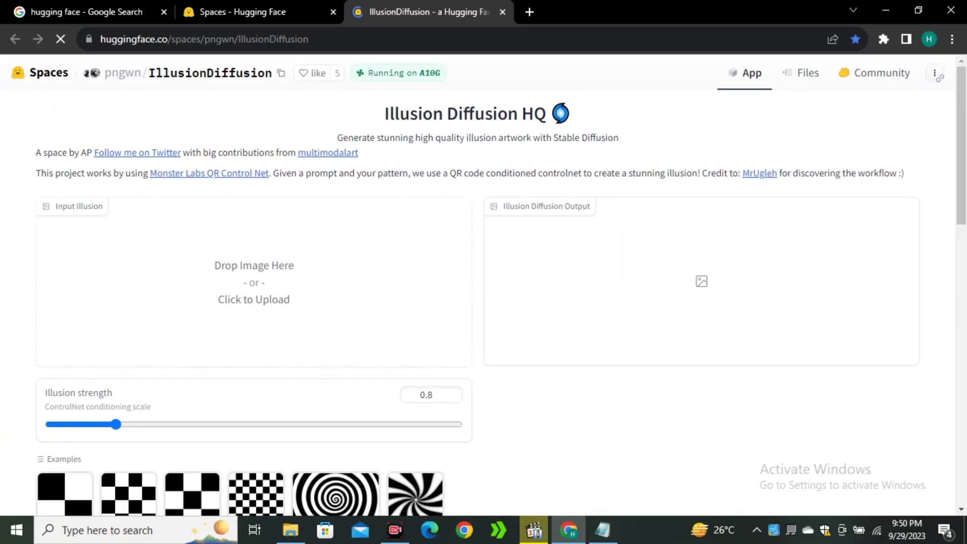
pyautogui.scroll(-1, 484, 285)
pyautogui.scroll(-12, 484, 285)
pyautogui.scroll(12, 484, 286)
pyautogui.scroll(-4, 484, 285)
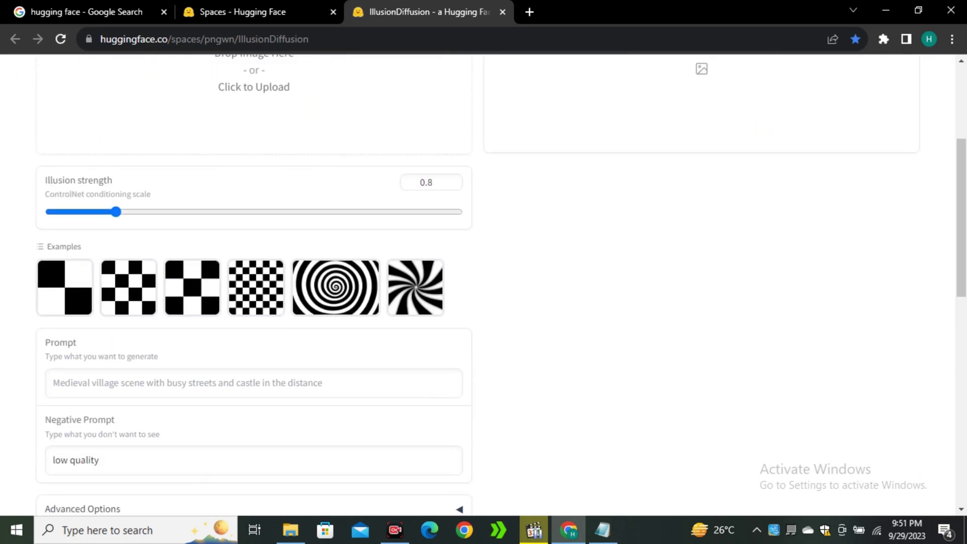
pyautogui.scroll(-1, 484, 286)
pyautogui.click(254, 311)
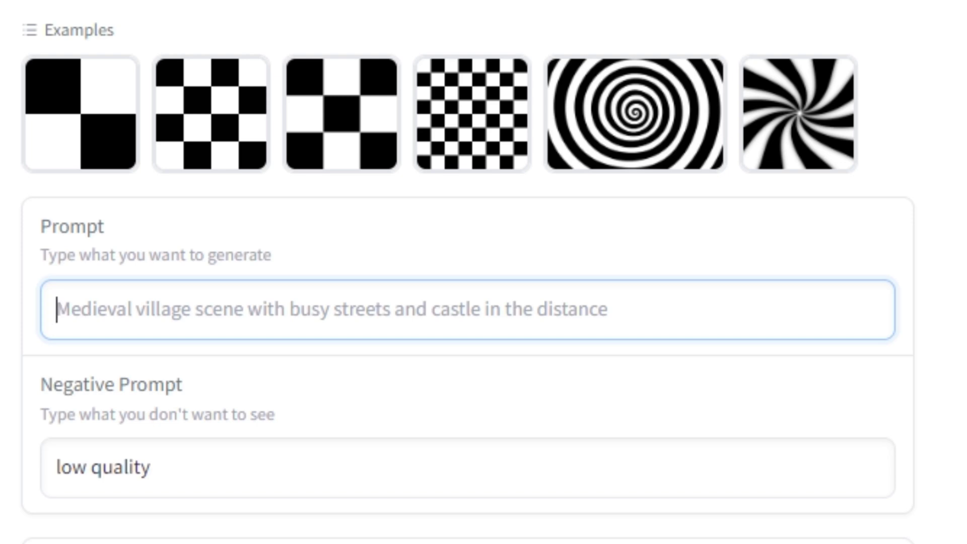
# Step: Expand Advanced Options and review defaults like illusion strength 0.8 and guidance scale 7.5
pyautogui.scroll(-2, 391, 272)
pyautogui.click(391, 272)
pyautogui.scroll(-1, 391, 272)
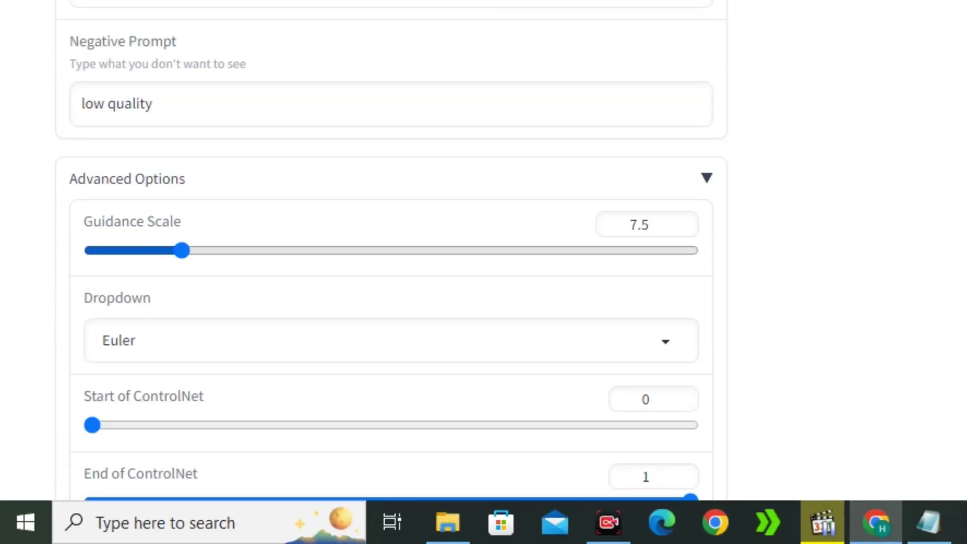
pyautogui.scroll(-5, 391, 252)
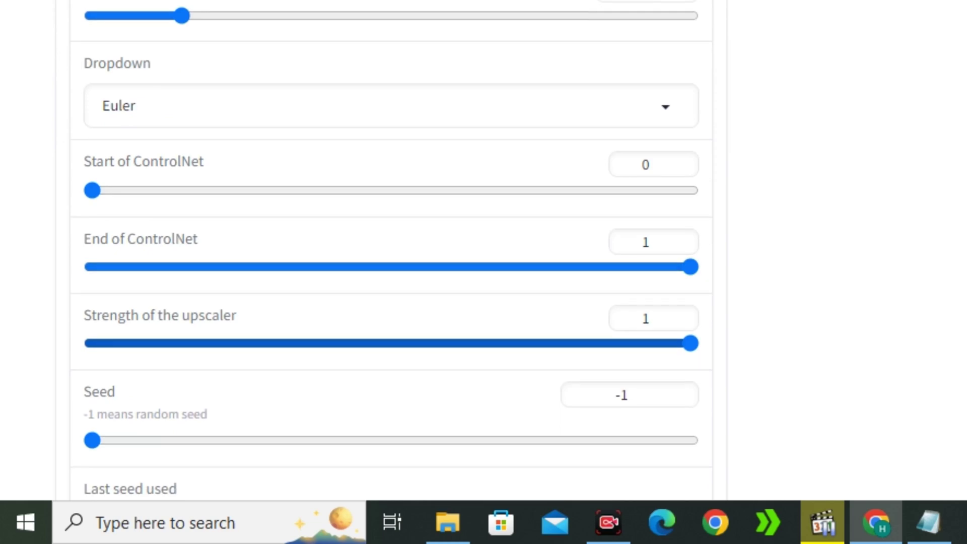
pyautogui.scroll(-2, 391, 252)
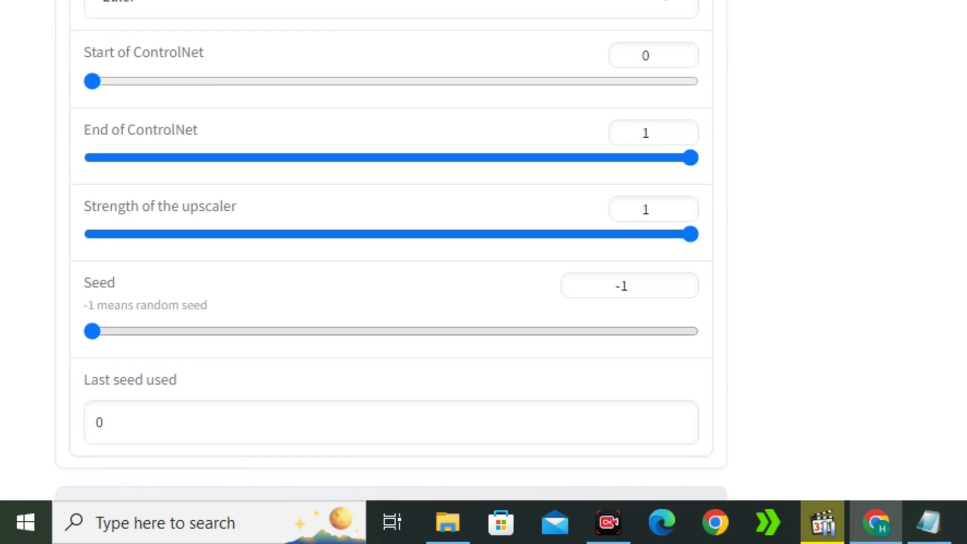
pyautogui.scroll(-2, 391, 252)
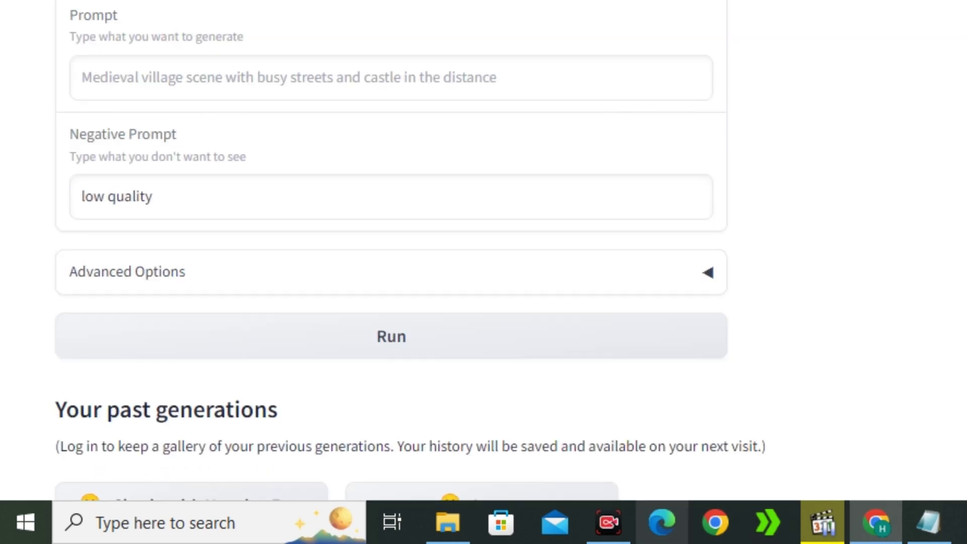
pyautogui.scroll(6, 391, 252)
# Step: Load the skull-and-crossbones PNG as input illusion and set illusion strength to about 1.01
pyautogui.scroll(2, 391, 252)
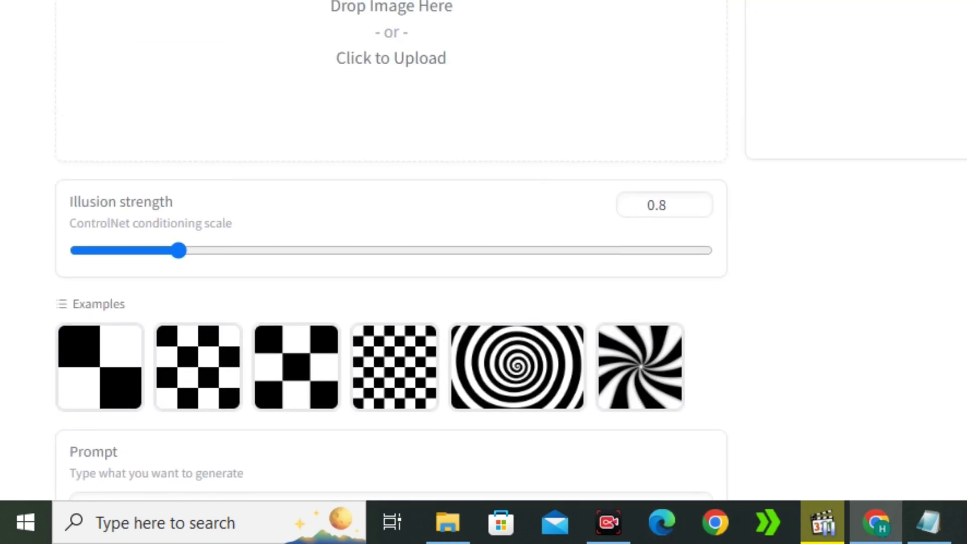
pyautogui.moveTo(179, 250); pyautogui.dragTo(214, 251)
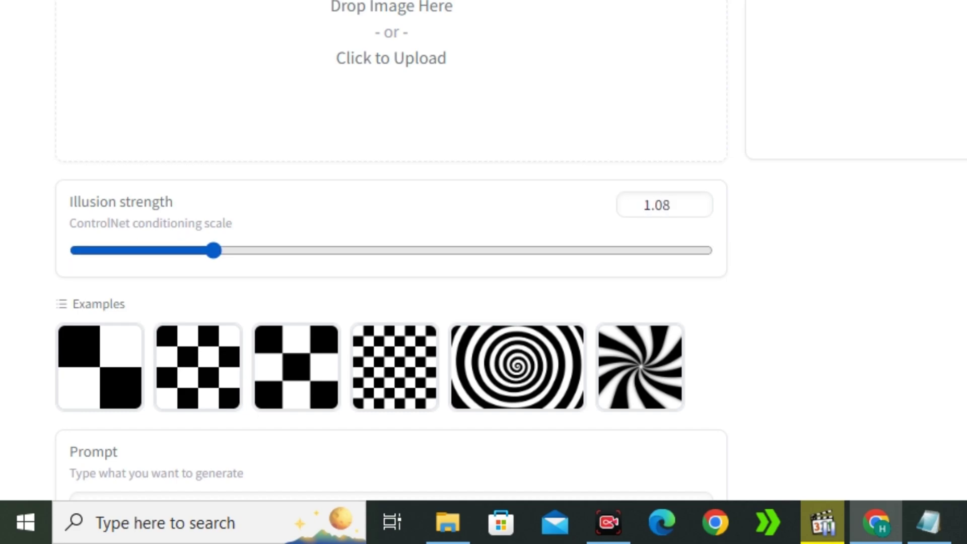
pyautogui.click(435, 244)
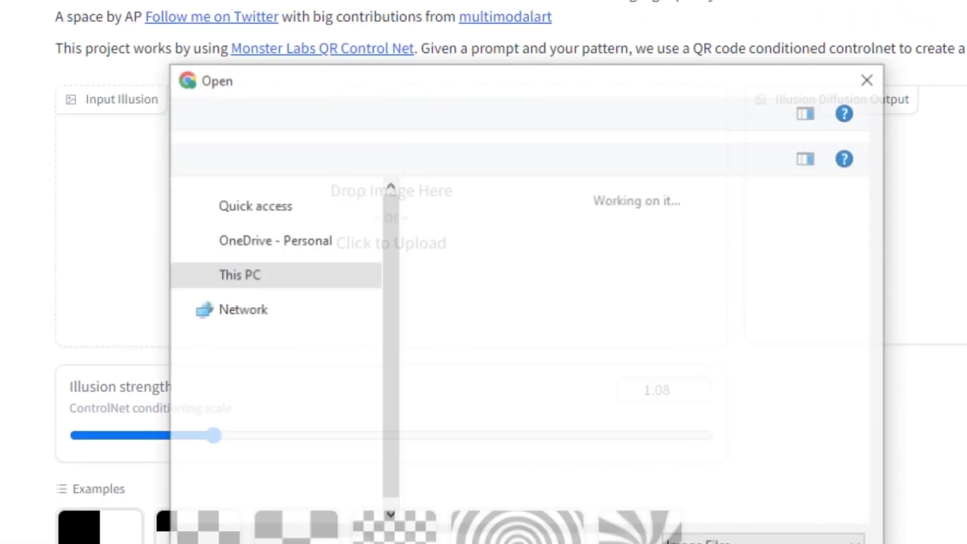
pyautogui.click(625, 403)
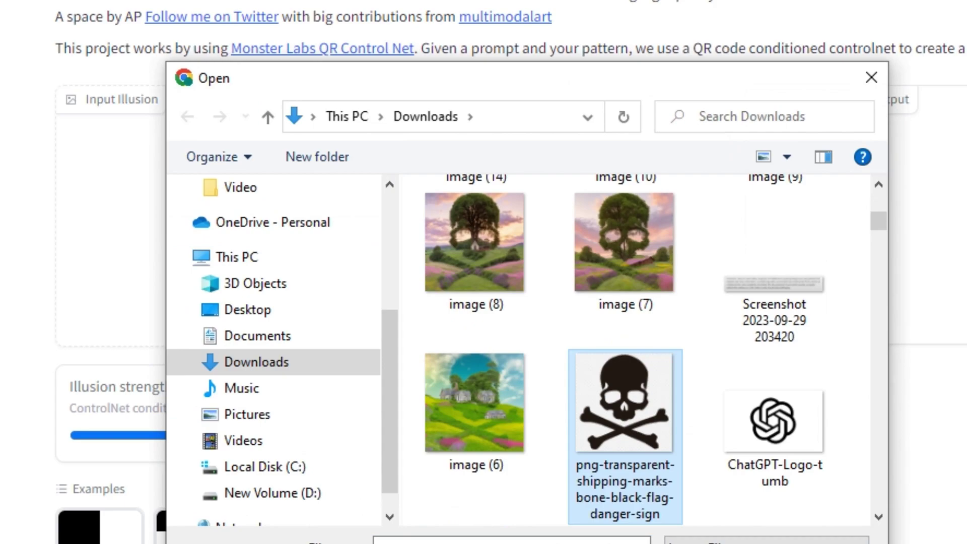
pyautogui.doubleClick(624, 404)
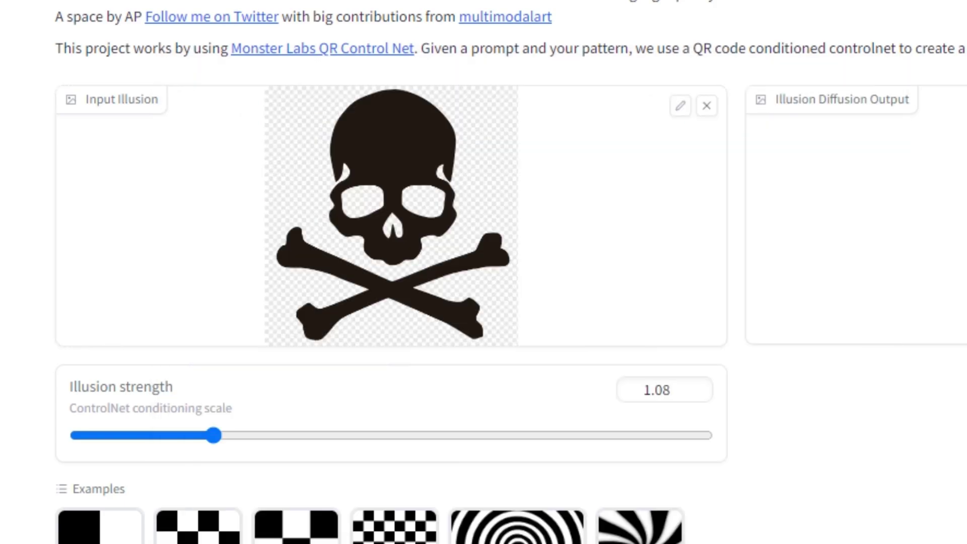
pyautogui.moveTo(213, 435); pyautogui.dragTo(204, 435)
# Step: Enter the prompt 'Landscape of a forest , bight sky , vibrant colors' for the skull illusion
pyautogui.scroll(-1, 483, 272)
pyautogui.scroll(-5, 484, 272)
pyautogui.click(391, 372)
pyautogui.write('Landscape of a forest ,')
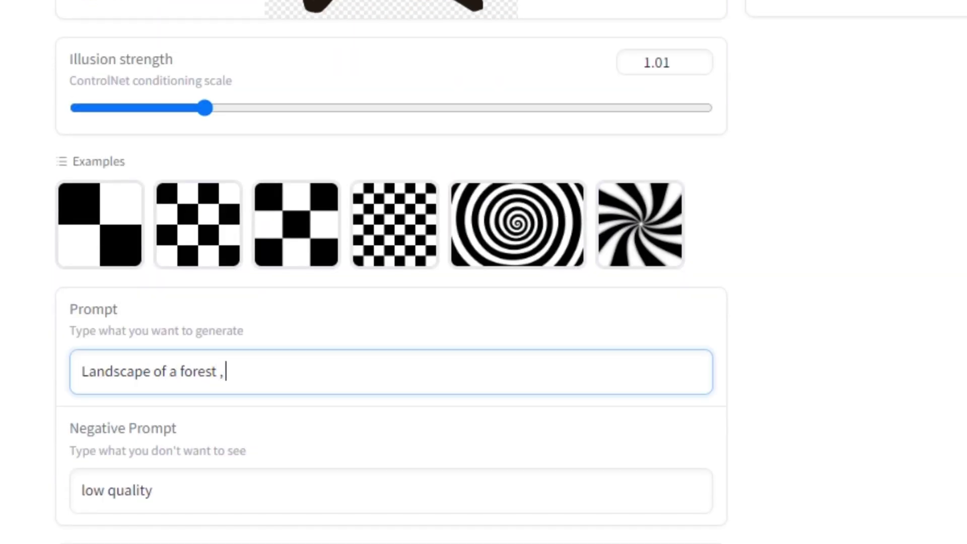
pyautogui.write(' bight sky , vibrant color')
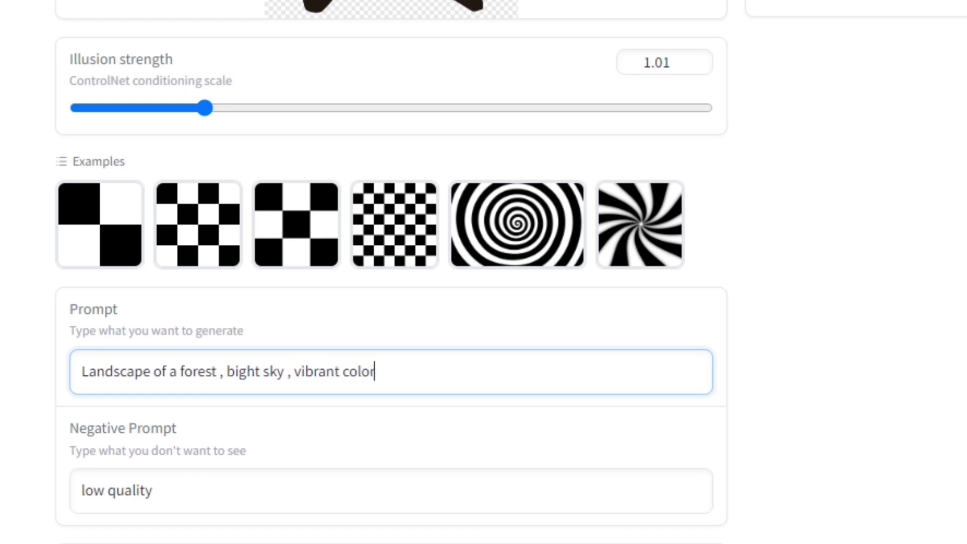
pyautogui.write('s')
pyautogui.scroll(-3, 484, 272)
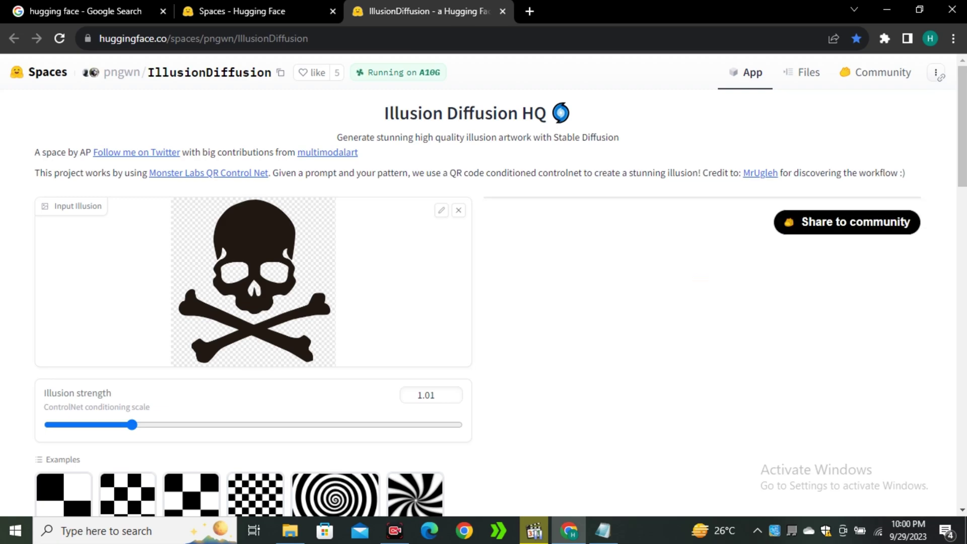
# Step: Drag the Illusion strength slider from 1.01 up to 1.47
pyautogui.scroll(-1, 484, 284)
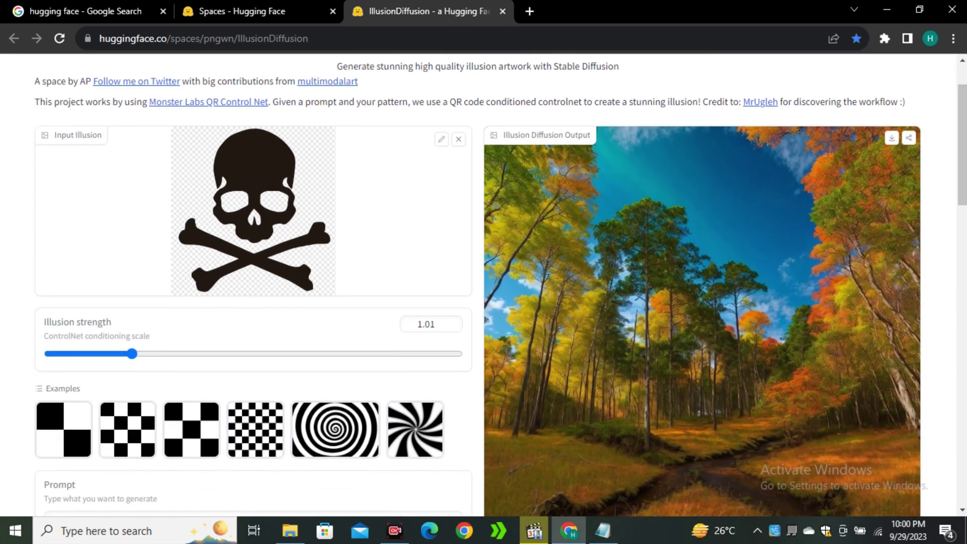
pyautogui.scroll(-2, 483, 285)
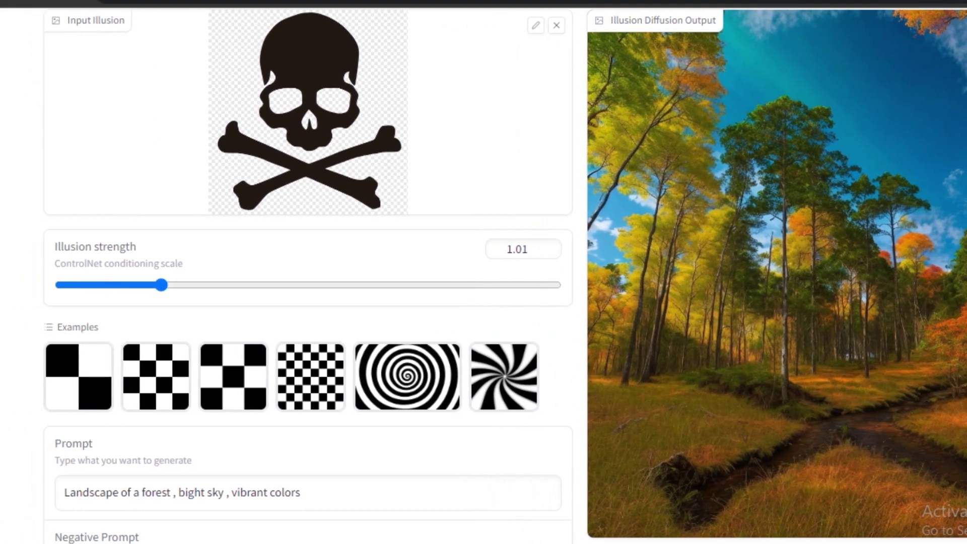
pyautogui.moveTo(162, 286); pyautogui.dragTo(207, 285)
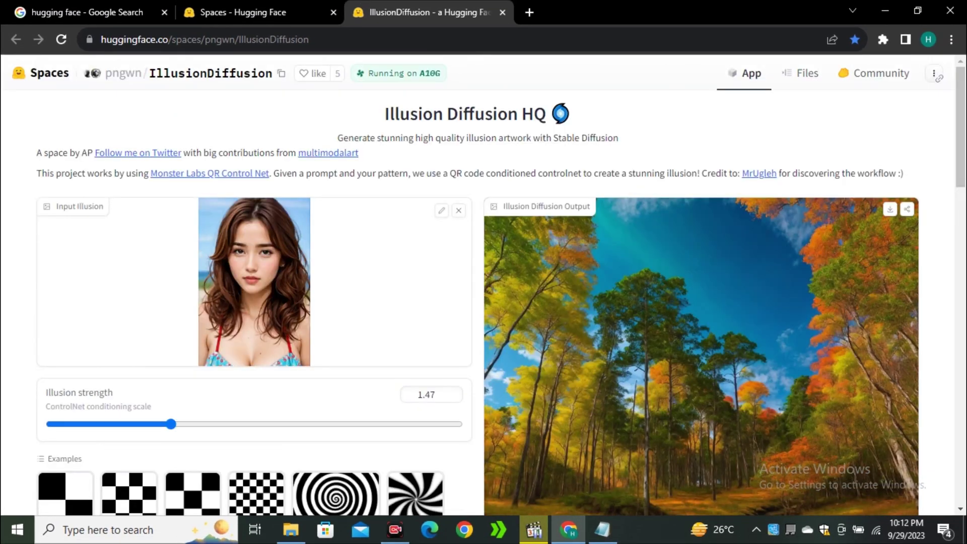
# Step: Rerun the forest prompt generation using the portrait photo as input illusion
pyautogui.scroll(-3, 303, 353)
pyautogui.moveTo(251, 383); pyautogui.dragTo(53, 383)
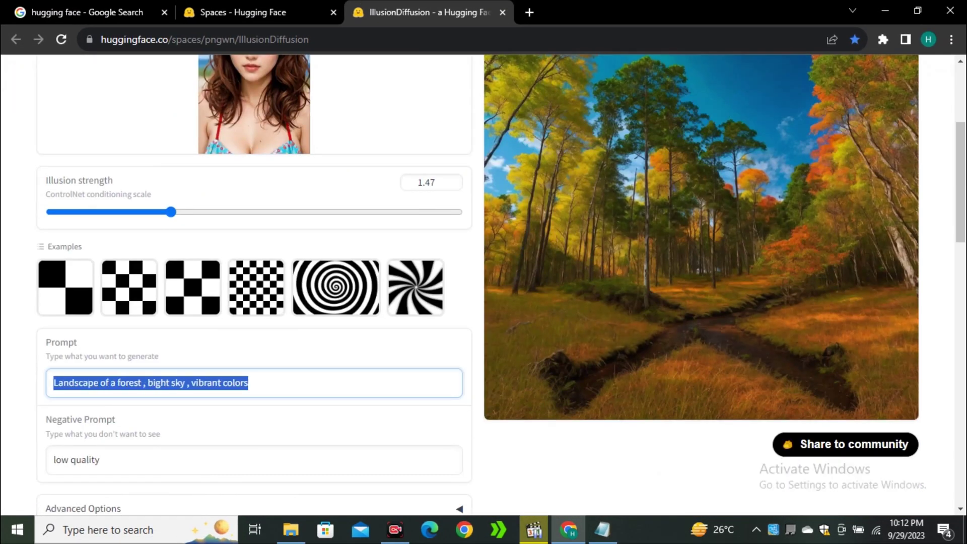
pyautogui.click(303, 383)
pyautogui.scroll(-2, 303, 383)
pyautogui.press('Return')
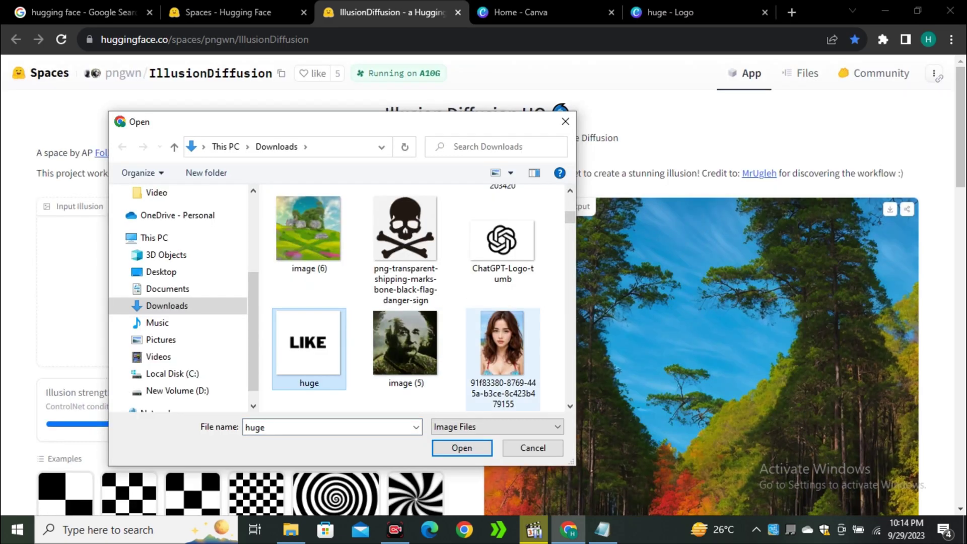
# Step: Load the LIKE image as input illusion and lower illusion strength to about 1.3
pyautogui.click(461, 448)
pyautogui.scroll(-1, 478, 302)
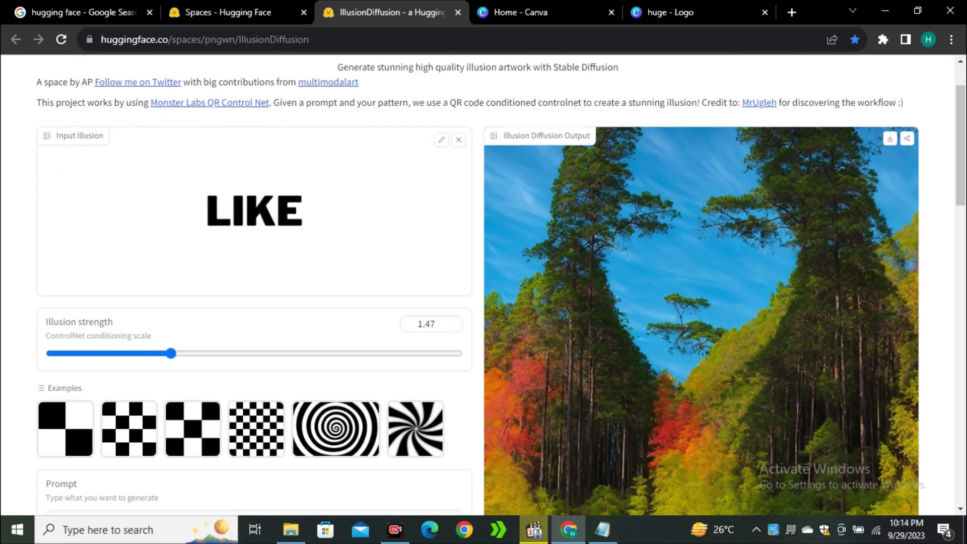
pyautogui.scroll(1, 478, 302)
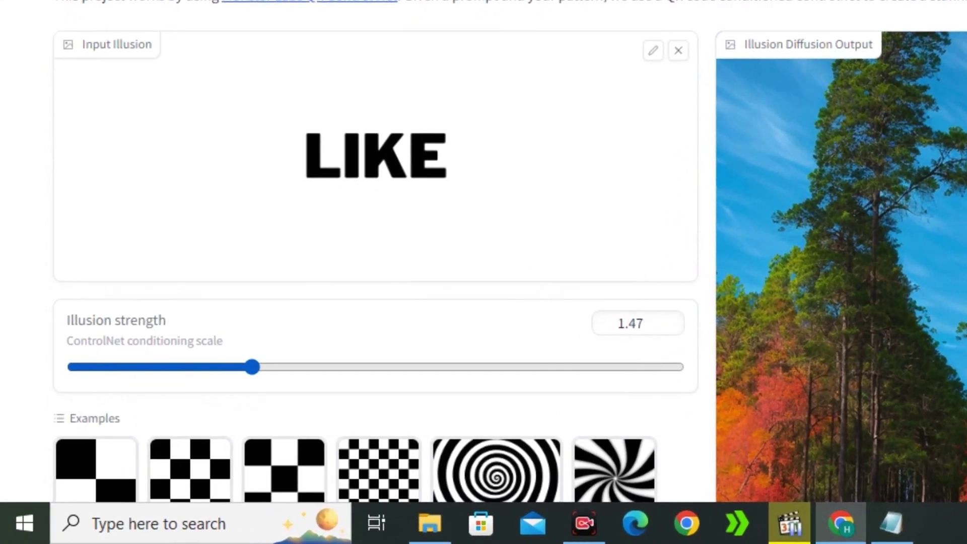
pyautogui.moveTo(231, 382)
pyautogui.mouseDown()
pyautogui.moveTo(217, 382)
pyautogui.moveTo(231, 367)
pyautogui.mouseUp()
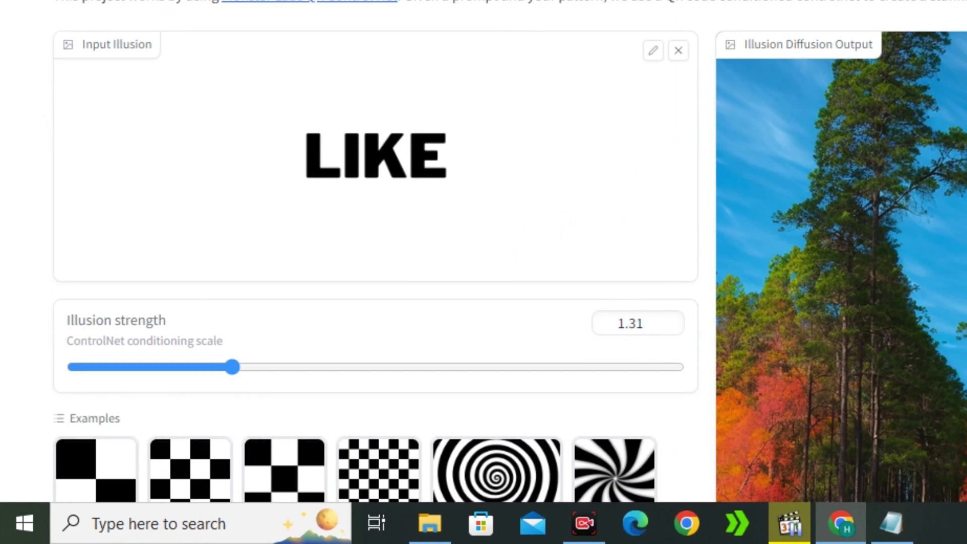
pyautogui.moveTo(232, 367); pyautogui.dragTo(228, 367)
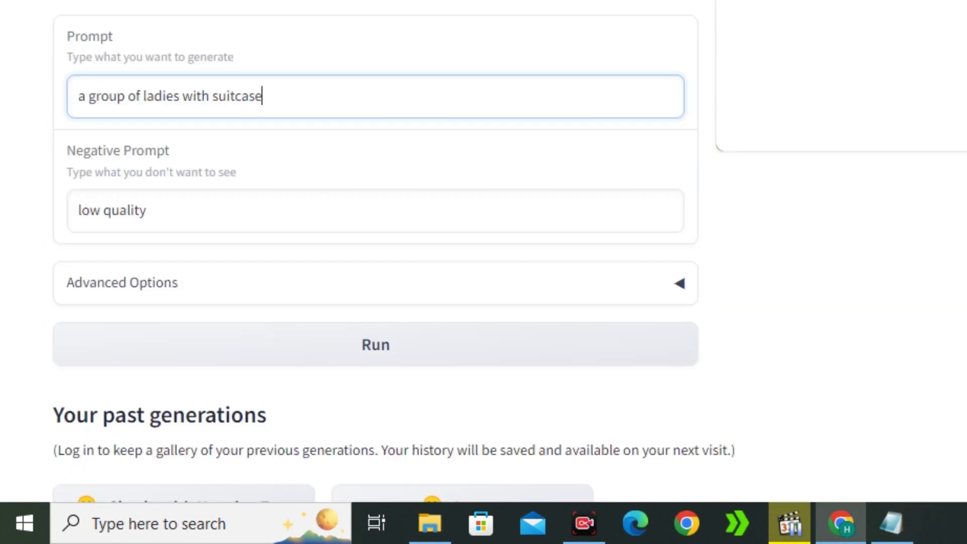
# Step: Select the existing prompt and the 'low quality' negative prompt text for editing
pyautogui.moveTo(263, 96); pyautogui.dragTo(78, 96)
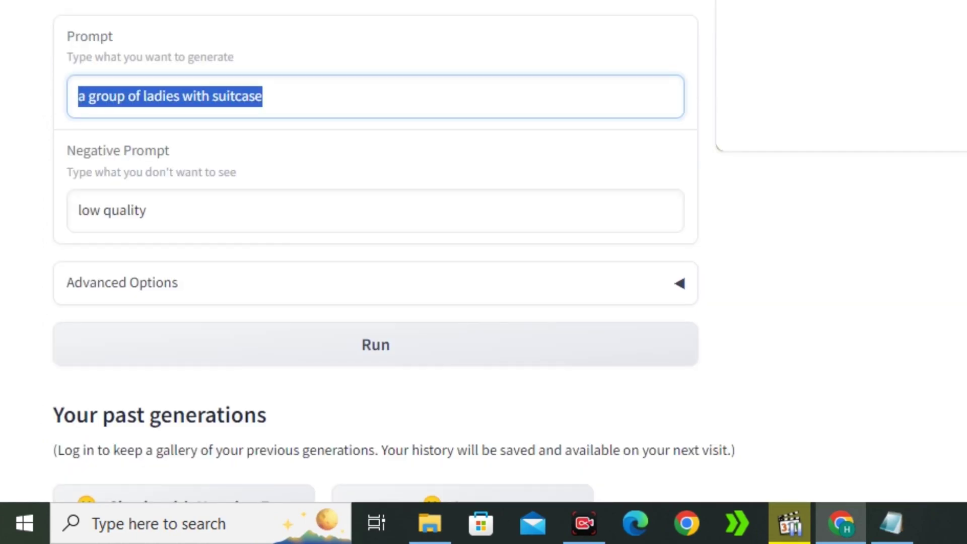
pyautogui.click(262, 96)
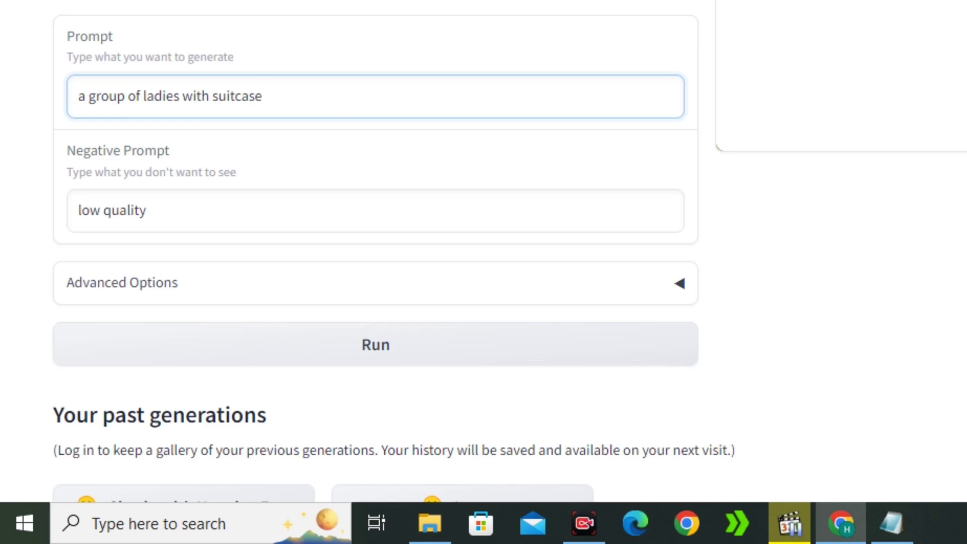
pyautogui.moveTo(146, 210); pyautogui.dragTo(78, 211)
pyautogui.click(151, 211)
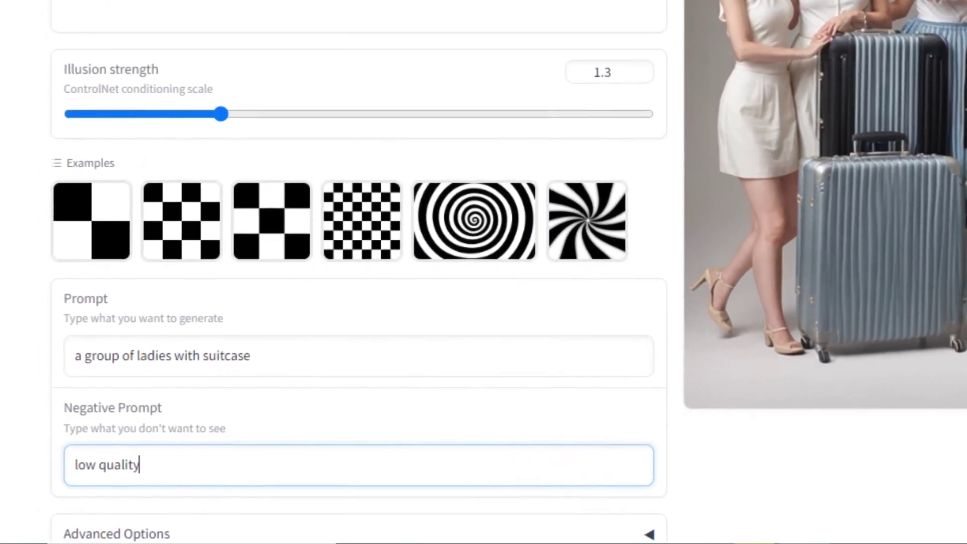
# Step: Replace the prompt text with the new prompt 'an ocean'
pyautogui.hotkey('shift', 'Tab')
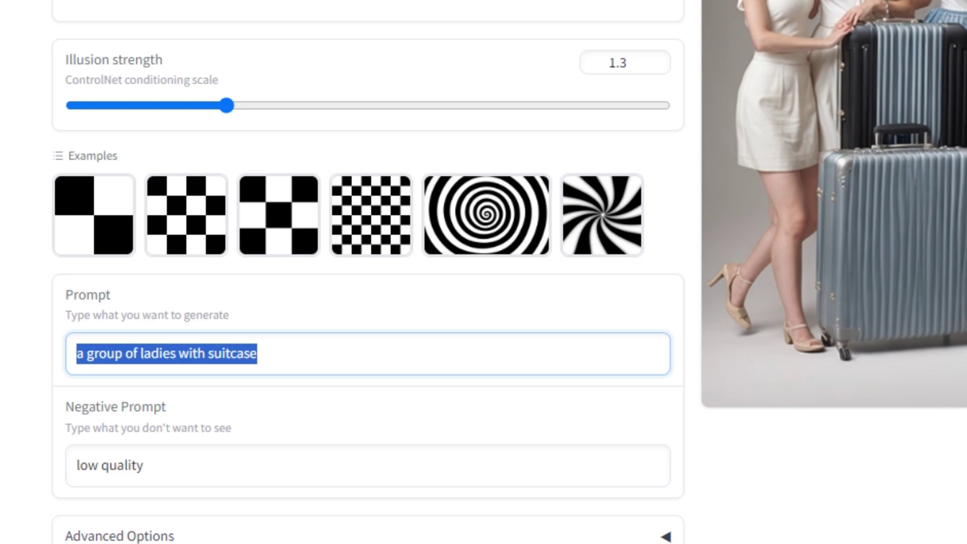
pyautogui.write('an')
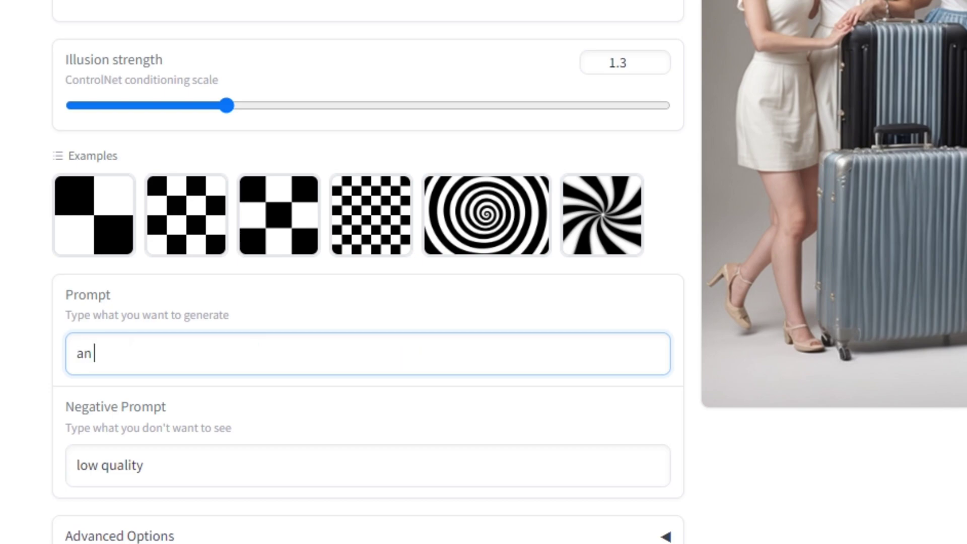
pyautogui.write(' ocean')
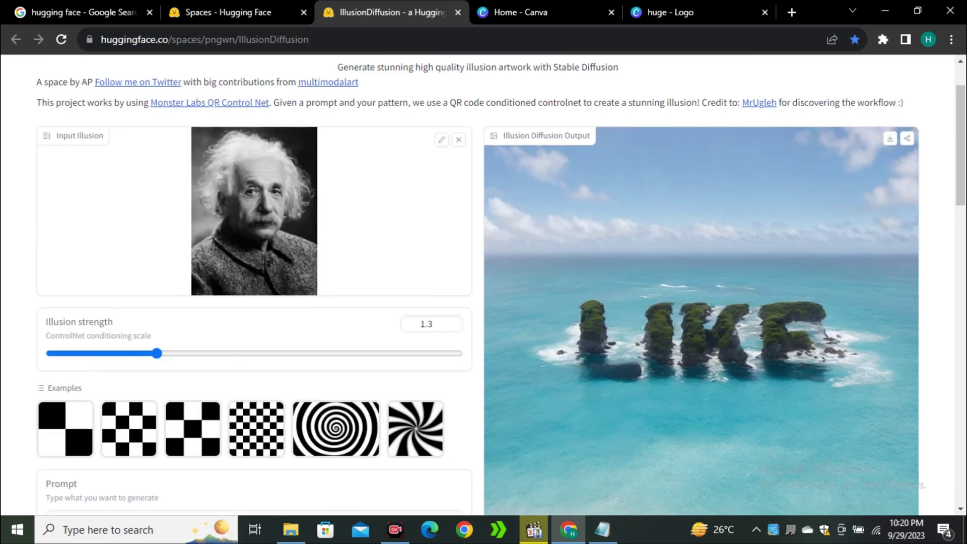
# Step: Enter 'cat babies' as the prompt and run it to generate kittens lying on grass
pyautogui.scroll(-4, 483, 282)
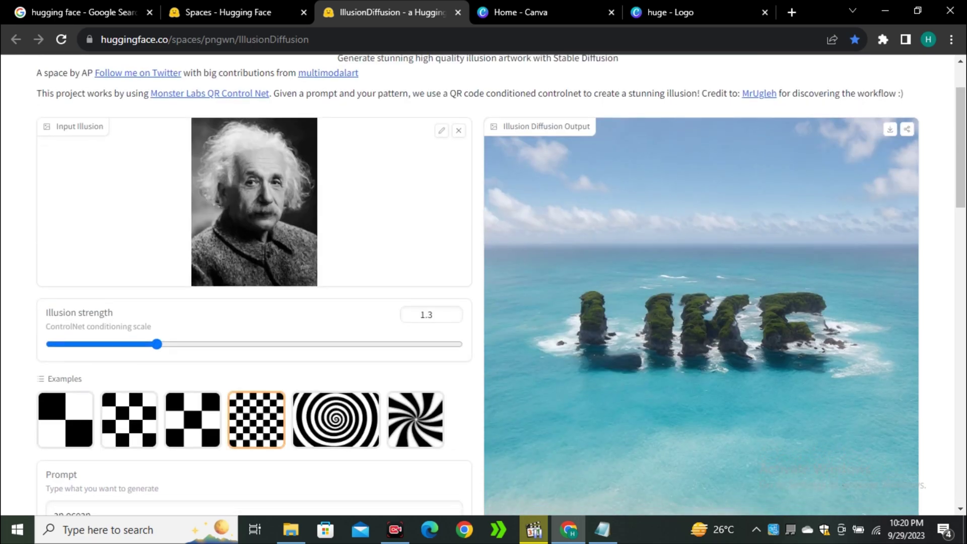
pyautogui.write('cat babies')
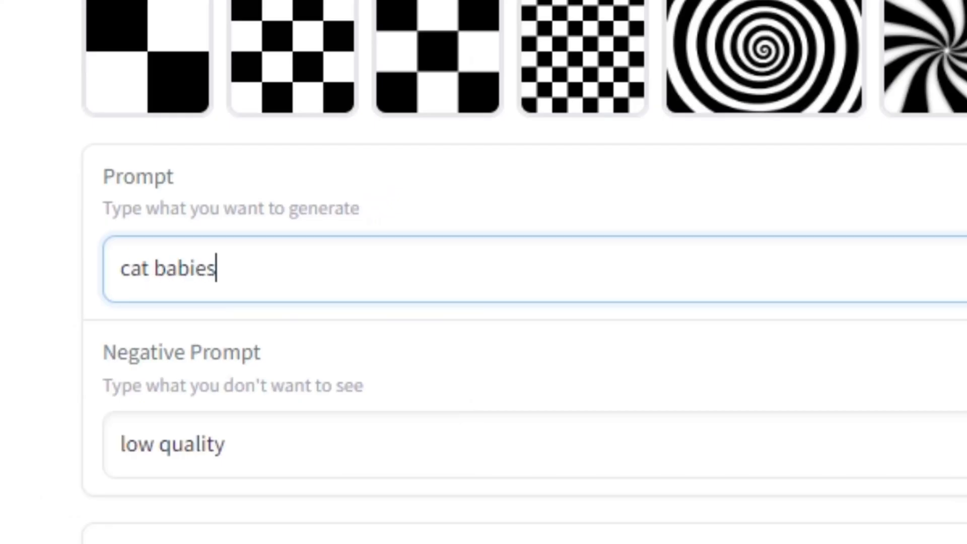
pyautogui.hotkey('ctrl', 'a')
pyautogui.click(217, 268)
pyautogui.hotkey('ctrl', 'a')
pyautogui.press('End')
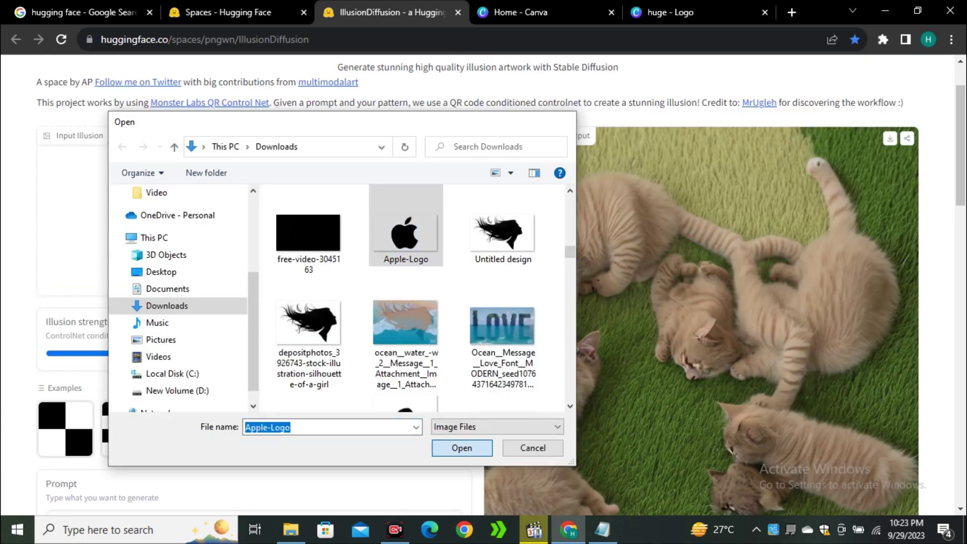
# Step: Load Apple-Logo as the illusion input and replace the prompt with the pasted lush sunset valley description
pyautogui.doubleClick(410, 212)
pyautogui.scroll(-4, 484, 283)
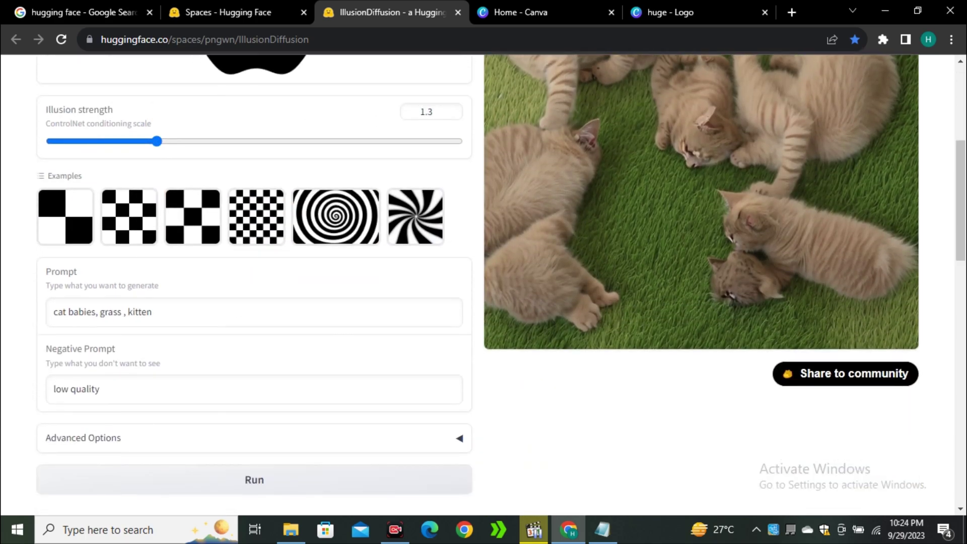
pyautogui.tripleClick(102, 312)
pyautogui.write('Panoramic view of a lush valley, a tapestry of wildflowers carpeting the ground, interspersed with majestic oak trees. At its heart, a wooden log cabin, surrounded by a white picket fence, stands as a testament to rustic simplicity. Overhead, the sky, painted in hues of pink, purple, and gold, reflects the setting sun, with cotton-candy clouds lazily drifting by.')
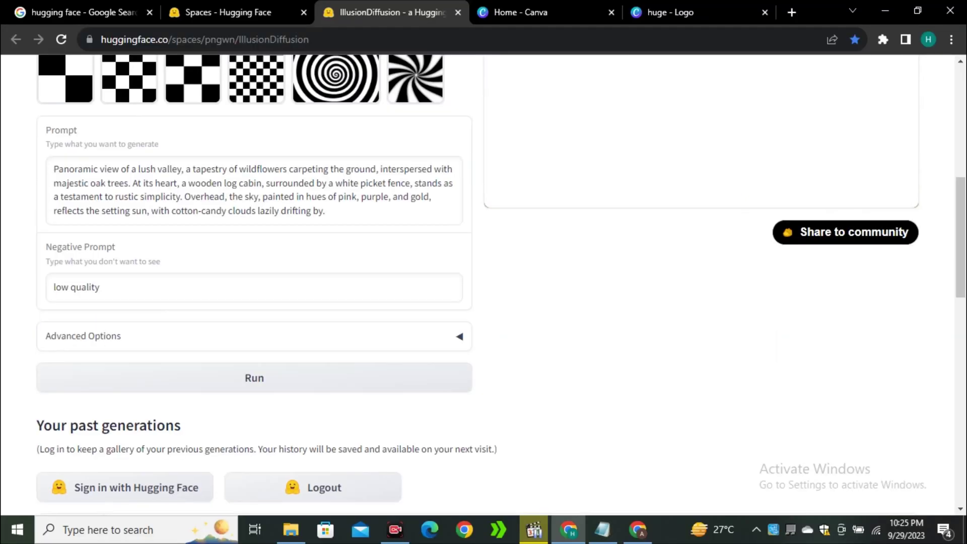
pyautogui.scroll(4, 483, 282)
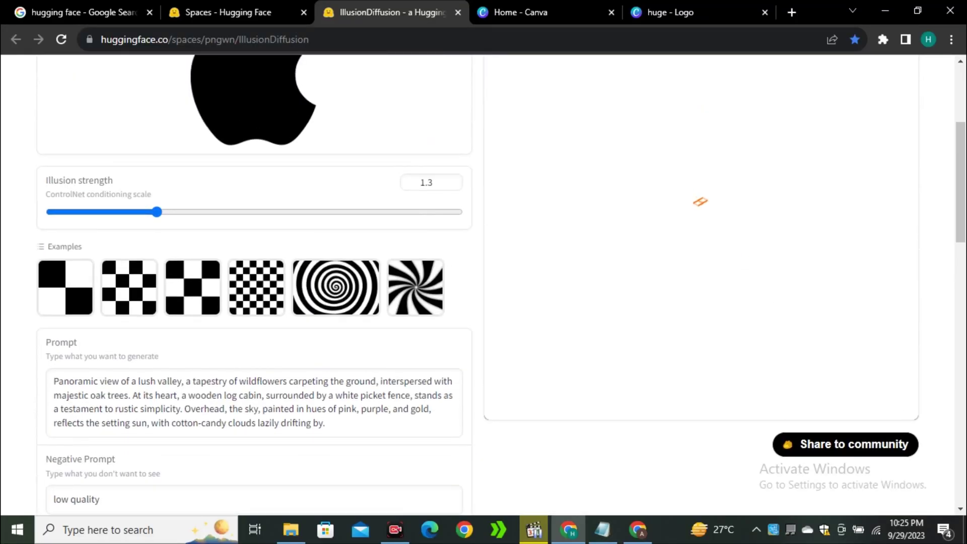
pyautogui.scroll(1, 483, 282)
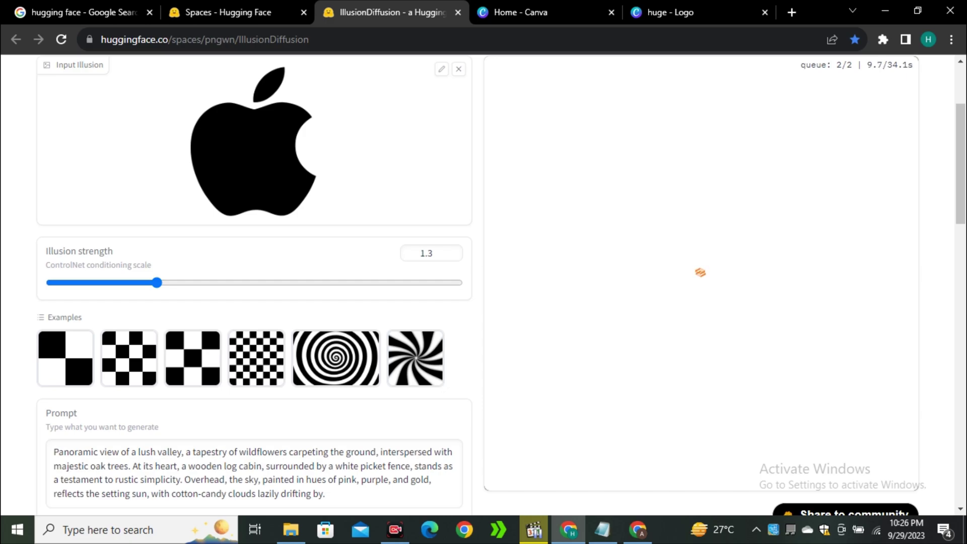
pyautogui.scroll(2, 501, 286)
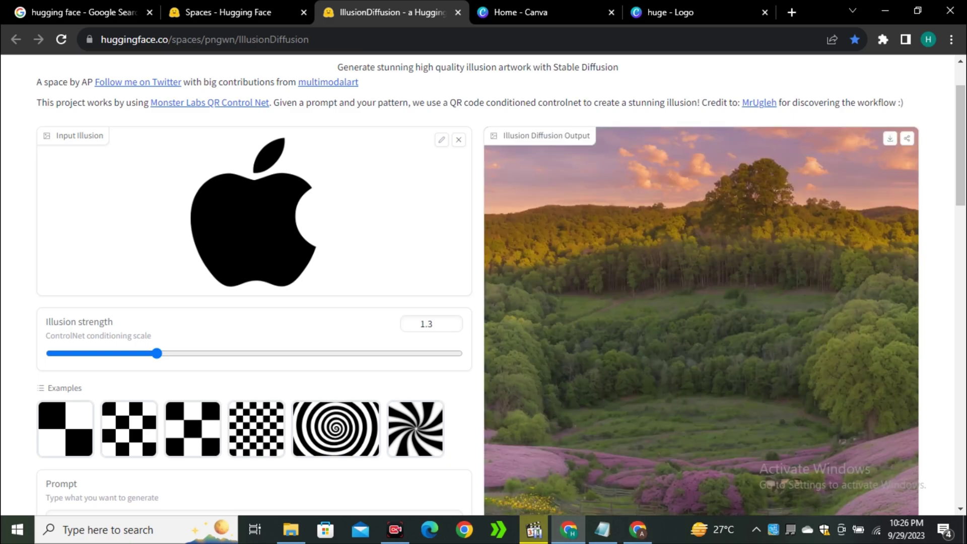
pyautogui.scroll(-1, 501, 287)
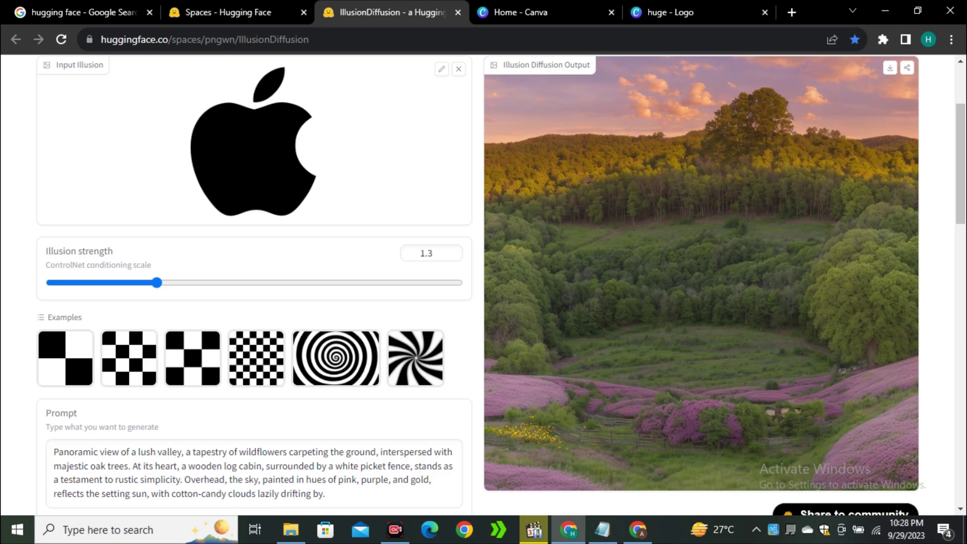
pyautogui.scroll(2, 501, 288)
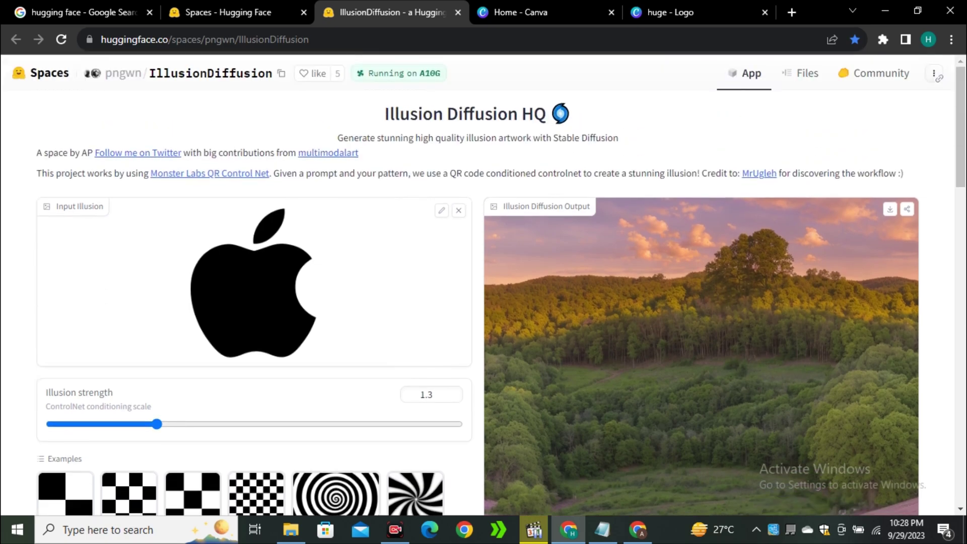